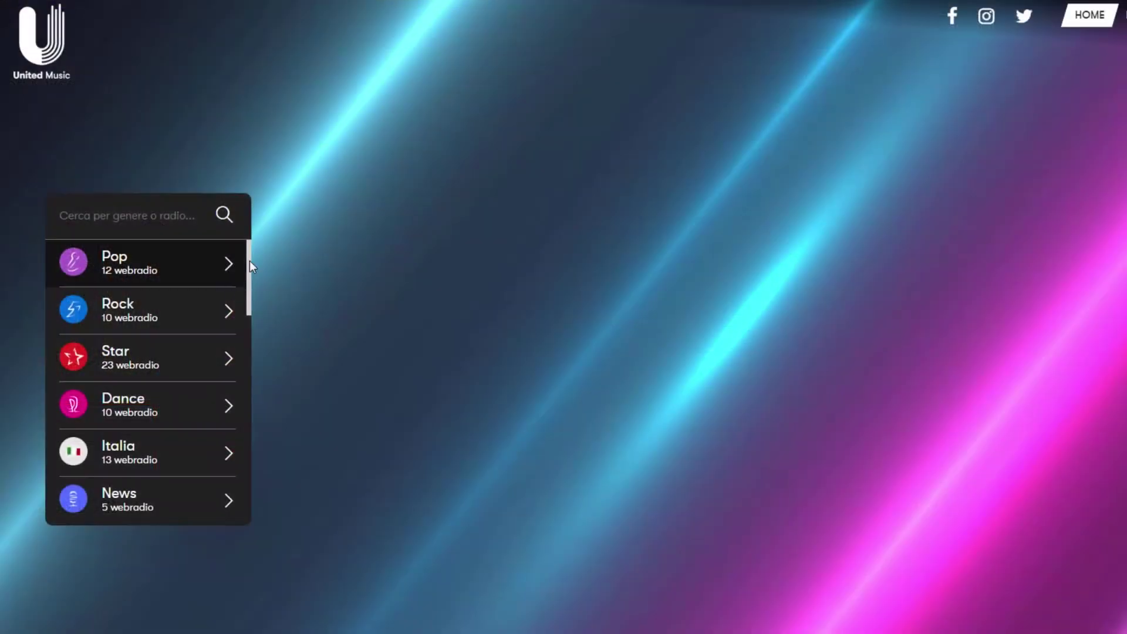
Scroll to the bottom of the United Music genre list and open the R101 channels.
{"action": "left_click_drag", "start_coordinate": [249, 261], "coordinate": [246, 481]}
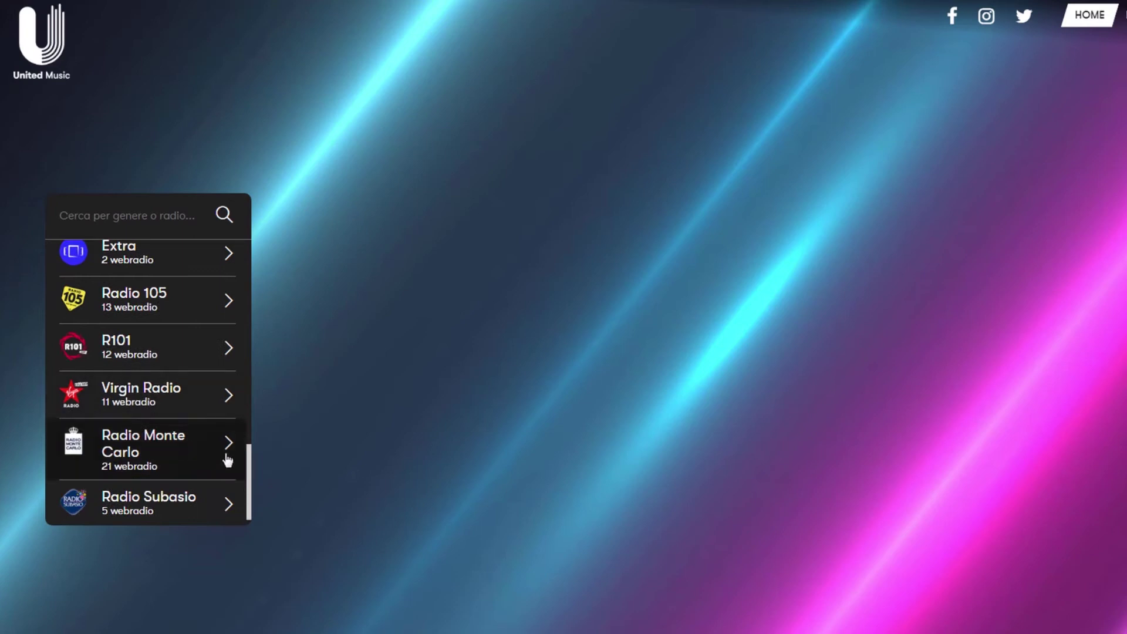
{"action": "scroll", "coordinate": [226, 458], "scroll_direction": "down", "scroll_amount": 1}
{"action": "left_click", "coordinate": [203, 343]}
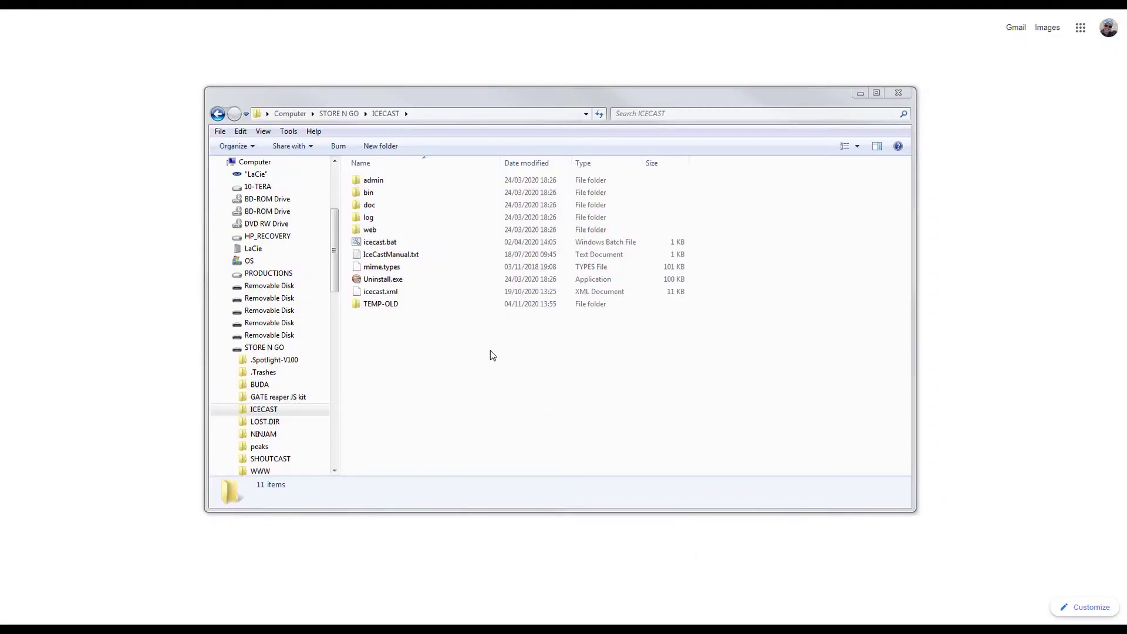
Create a new text document in the ICECAST folder, renamed MyAuth with the .txt extension removed.
{"action": "right_click", "coordinate": [483, 350]}
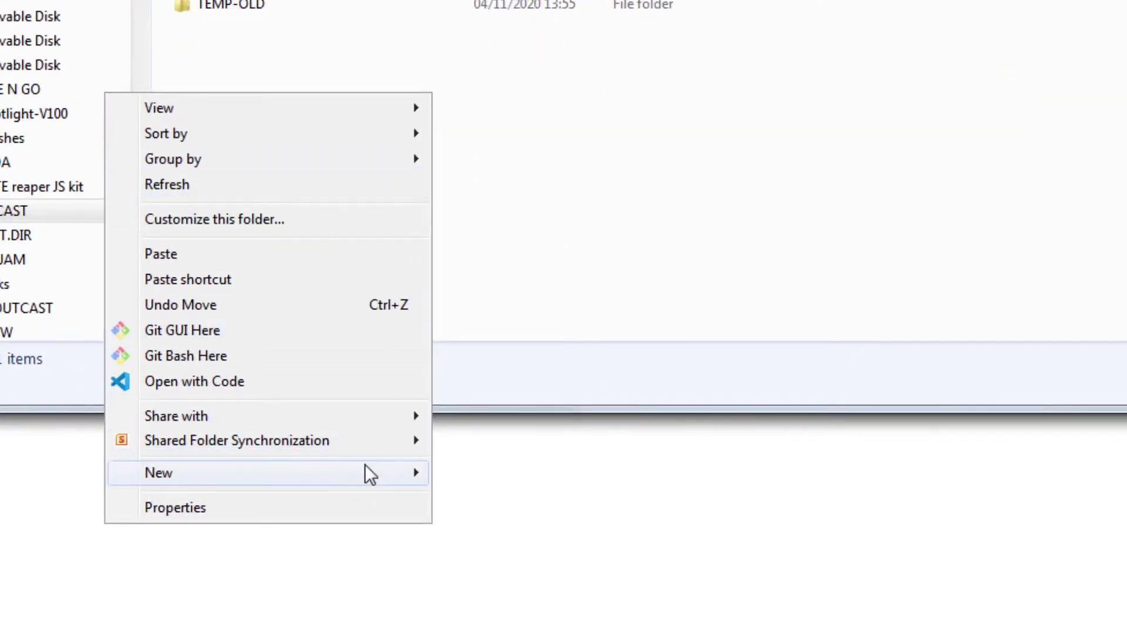
{"action": "mouse_move", "coordinate": [364, 472]}
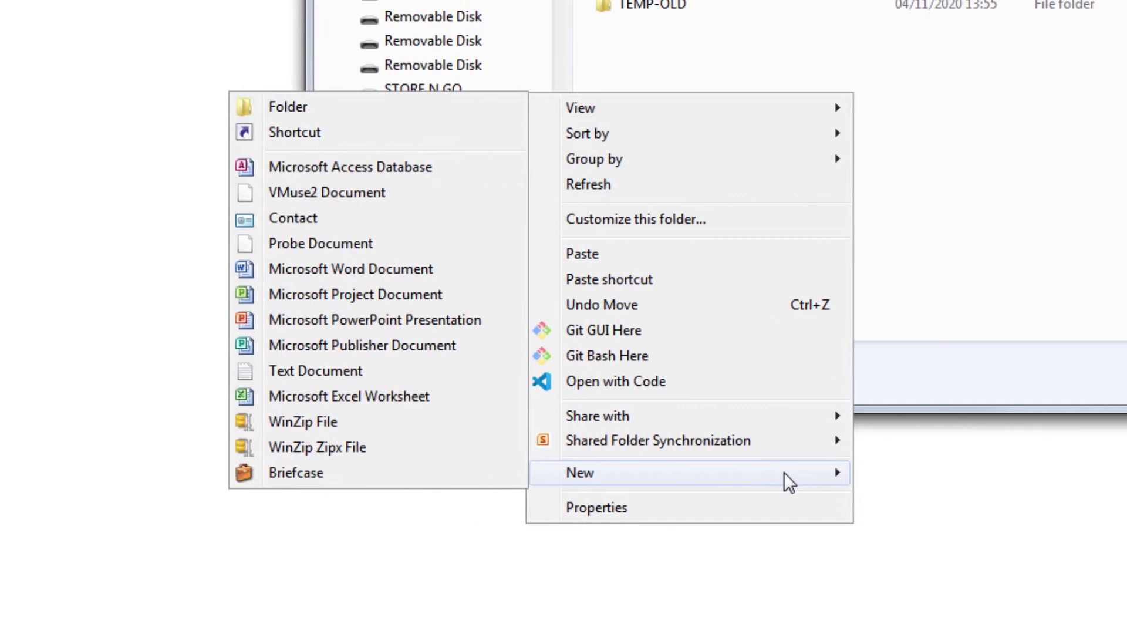
{"action": "left_click", "coordinate": [465, 373]}
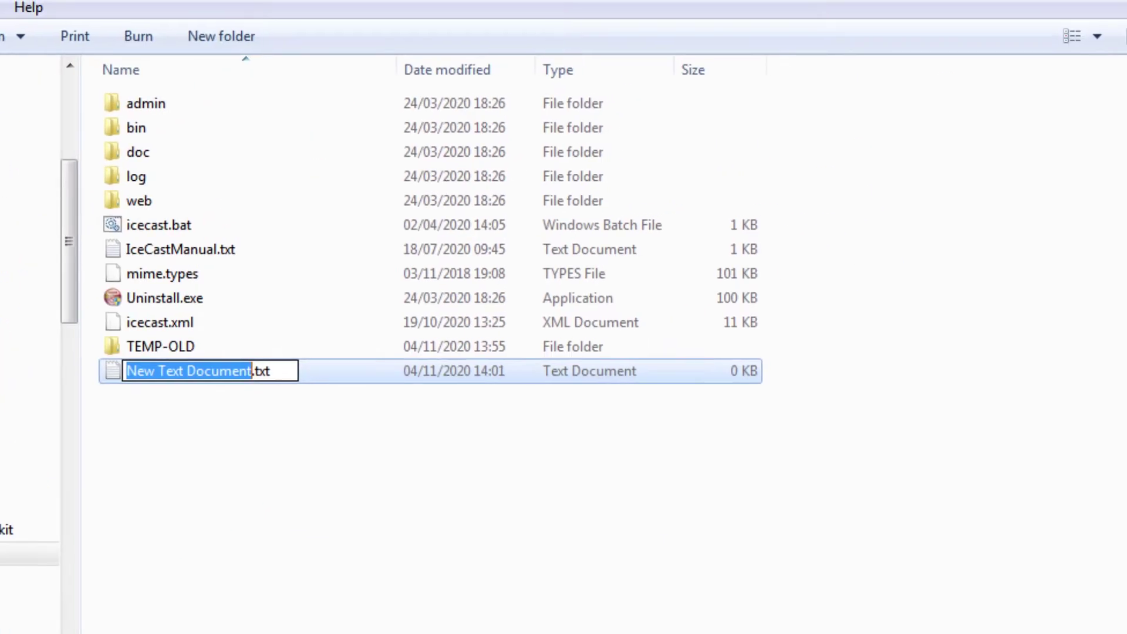
{"action": "type", "text": "MyAuth"}
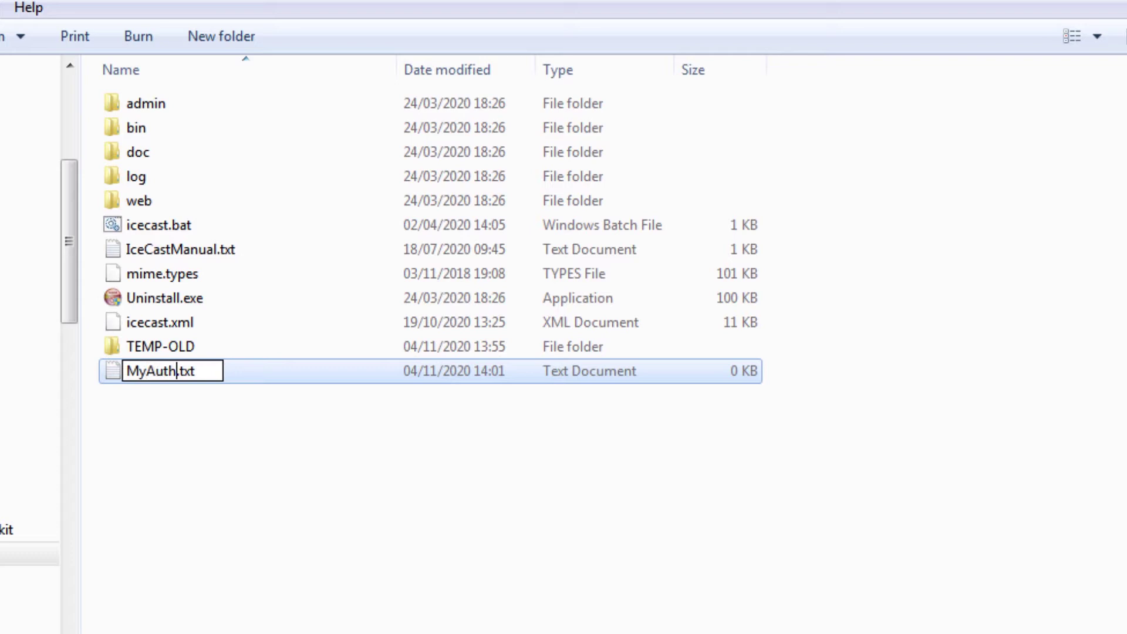
{"action": "key", "text": "Delete"}
{"action": "key", "text": "Delete"}
{"action": "key", "text": "Delete"}
{"action": "key", "text": "Delete"}
{"action": "key", "text": "Return"}
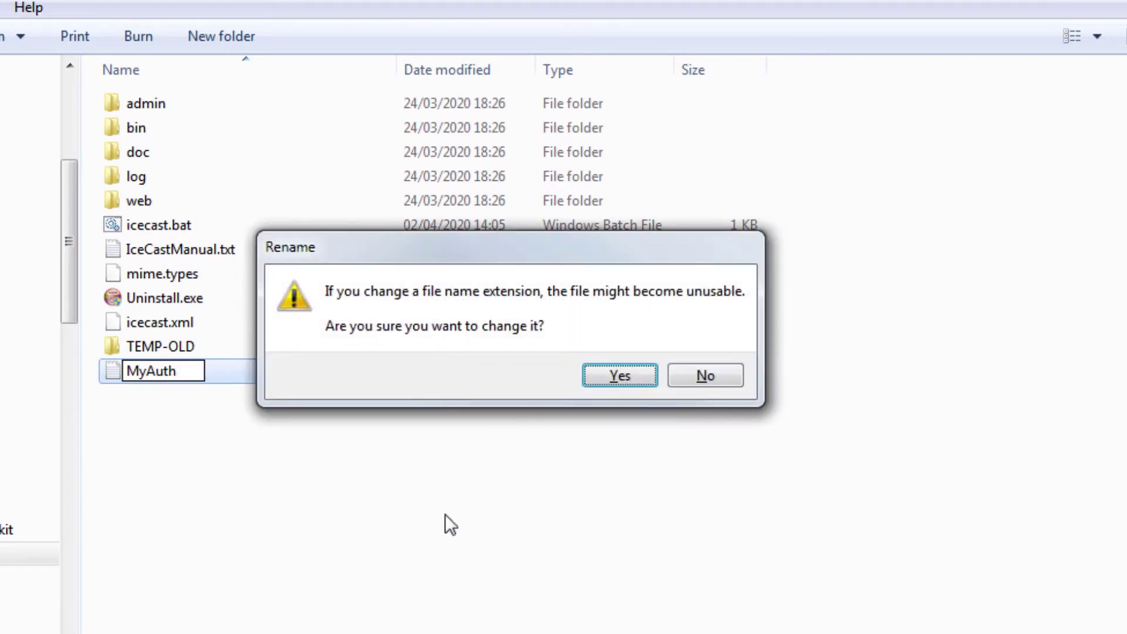
{"action": "left_click", "coordinate": [619, 377]}
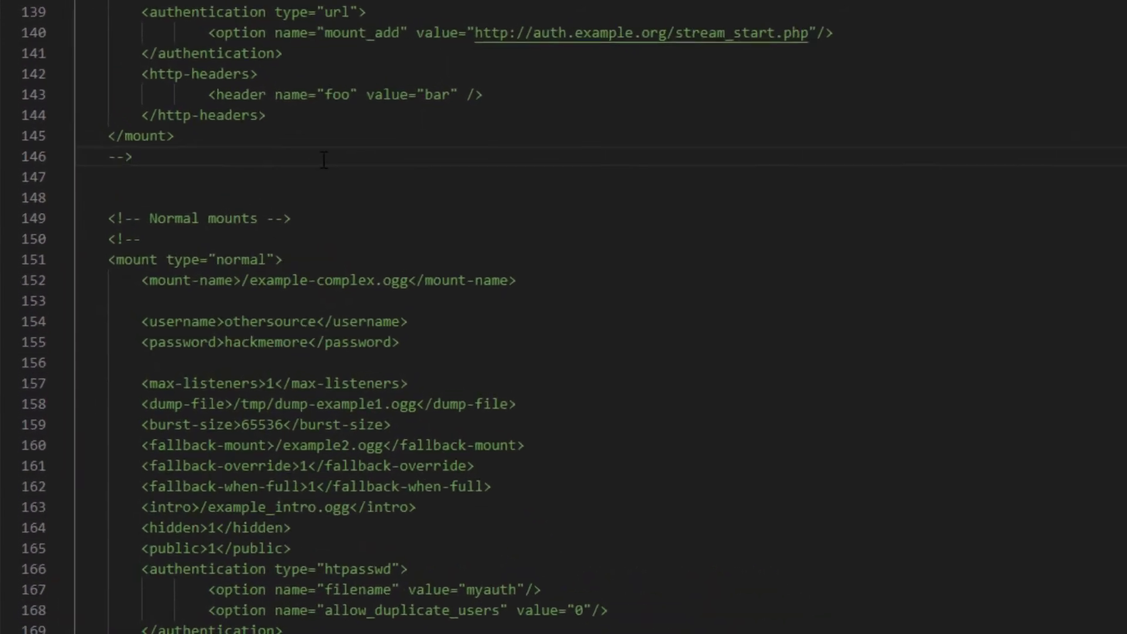
Add a normal /stream mount to icecast.xml with max-listeners 30, burst-size 500000, queue-size 600000.
{"action": "type", "text": "<mount type=\"normal\"> </mount>"}
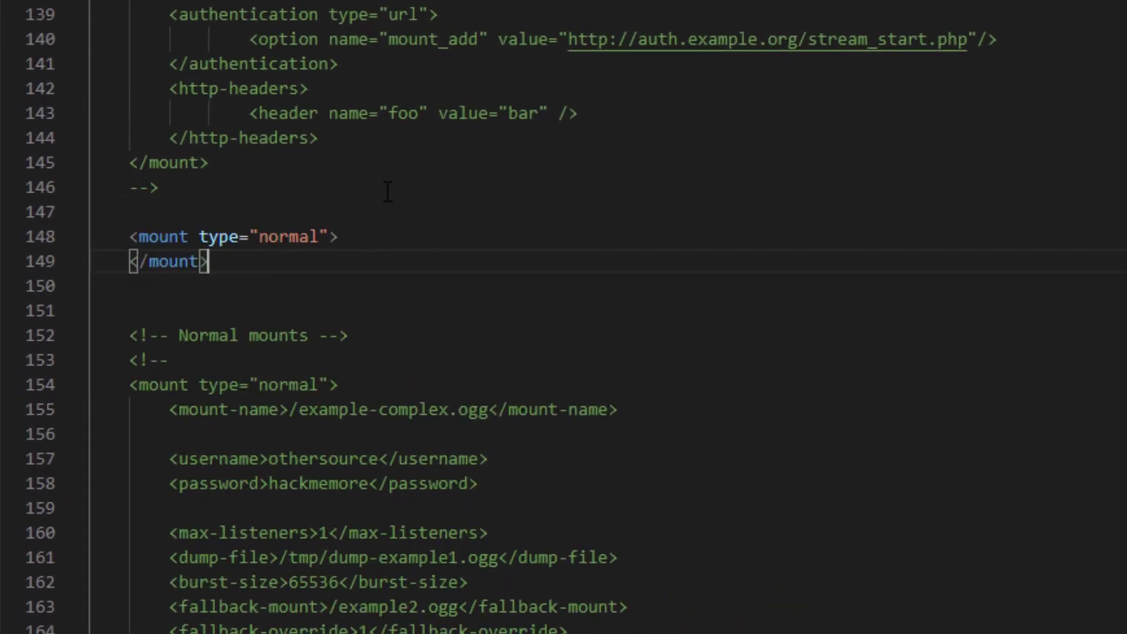
{"action": "left_click", "coordinate": [421, 245]}
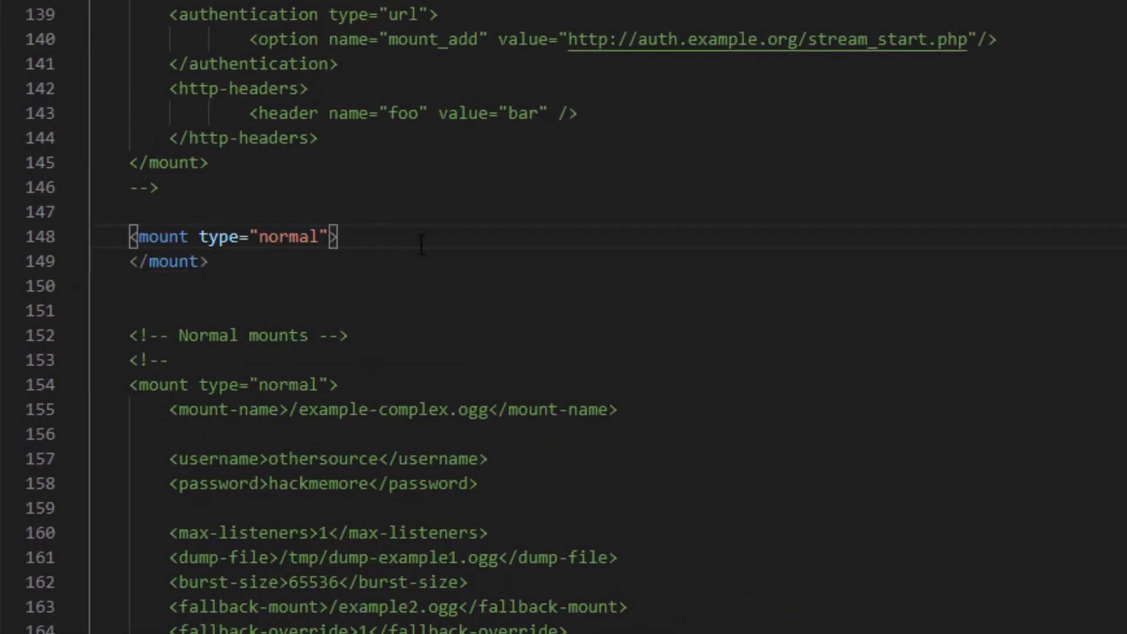
{"action": "type", "text": "<mount-name>/stream</mount-name>"}
{"action": "key", "text": "Left"}
{"action": "key", "text": "Left"}
{"action": "key", "text": "Left"}
{"action": "key", "text": "Left"}
{"action": "key", "text": "Left"}
{"action": "key", "text": "Left"}
{"action": "key", "text": "Left"}
{"action": "key", "text": "Left"}
{"action": "key", "text": "Left"}
{"action": "key", "text": "Left"}
{"action": "key", "text": "Left"}
{"action": "key", "text": "Left"}
{"action": "key", "text": "Left"}
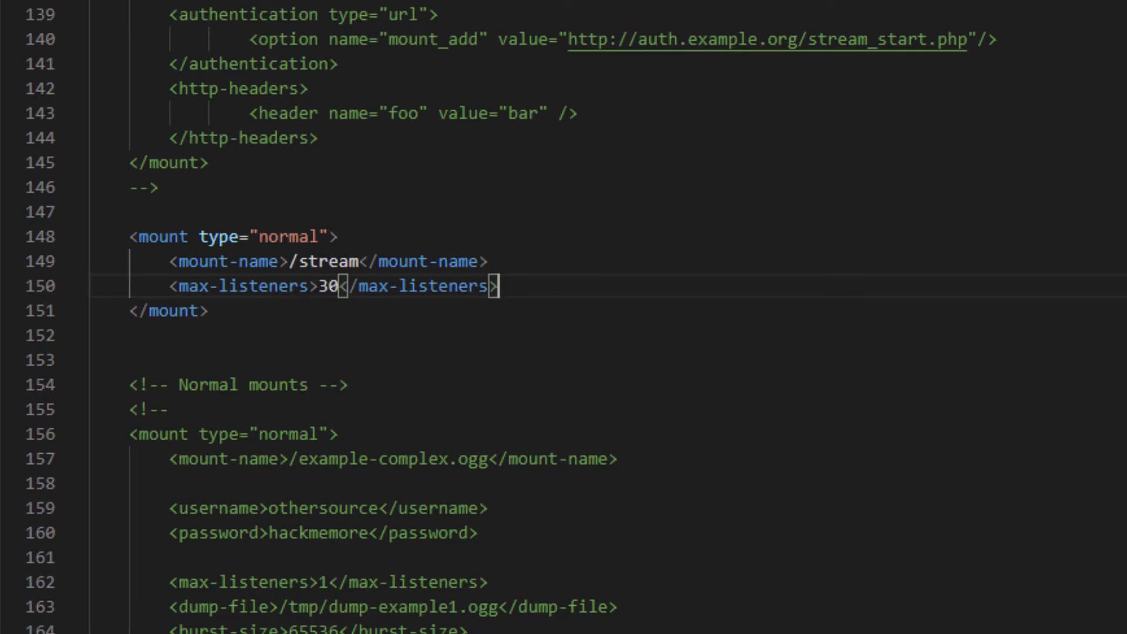
{"action": "type", "text": "<burst-size>500000</burst-size> <queue-size>600000</queue-size>"}
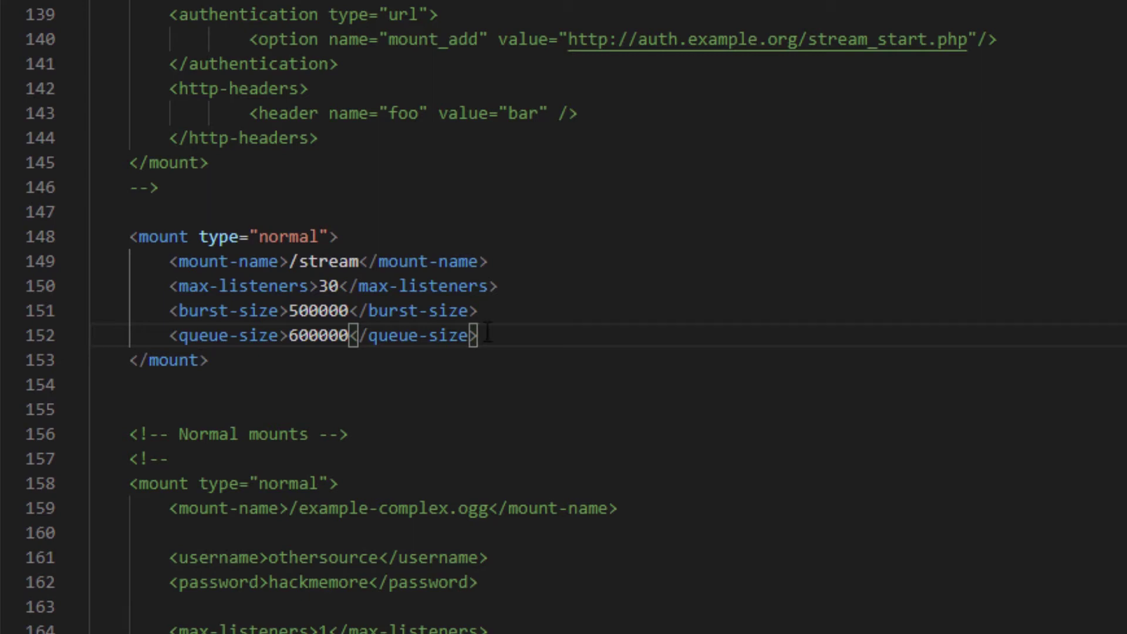
Add htpasswd authentication to /stream using filename myauth and allow_duplicate_users 1.
{"action": "type", "text": "<authentication type=\"htpasswd\"> </authentication>"}
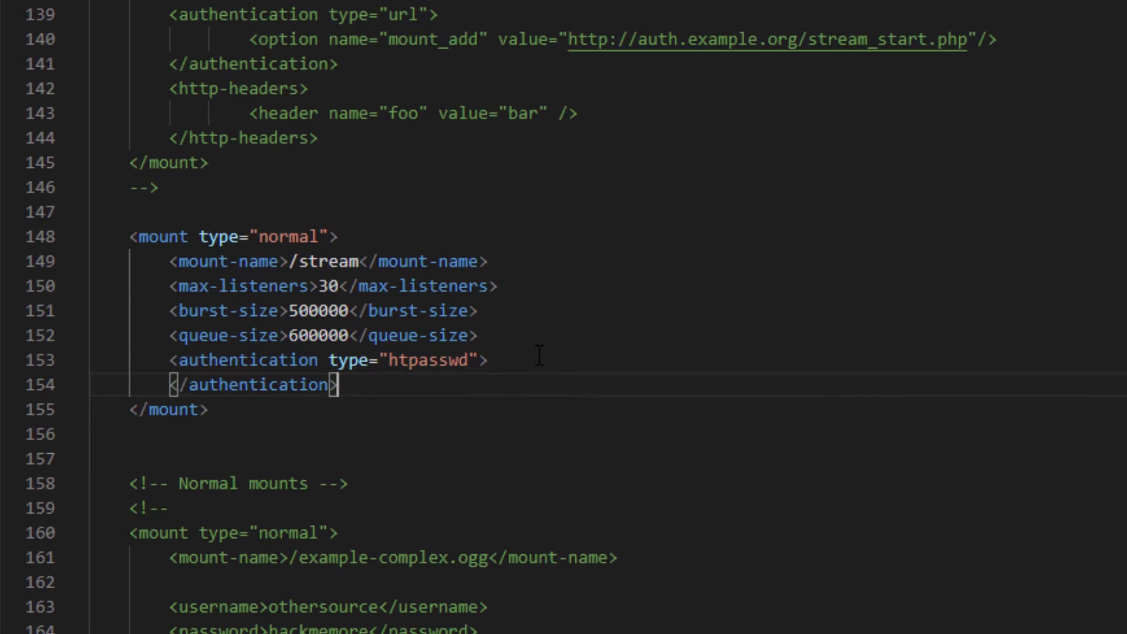
{"action": "type", "text": "<option name=\"filename\" value=\"myauth\"/>"}
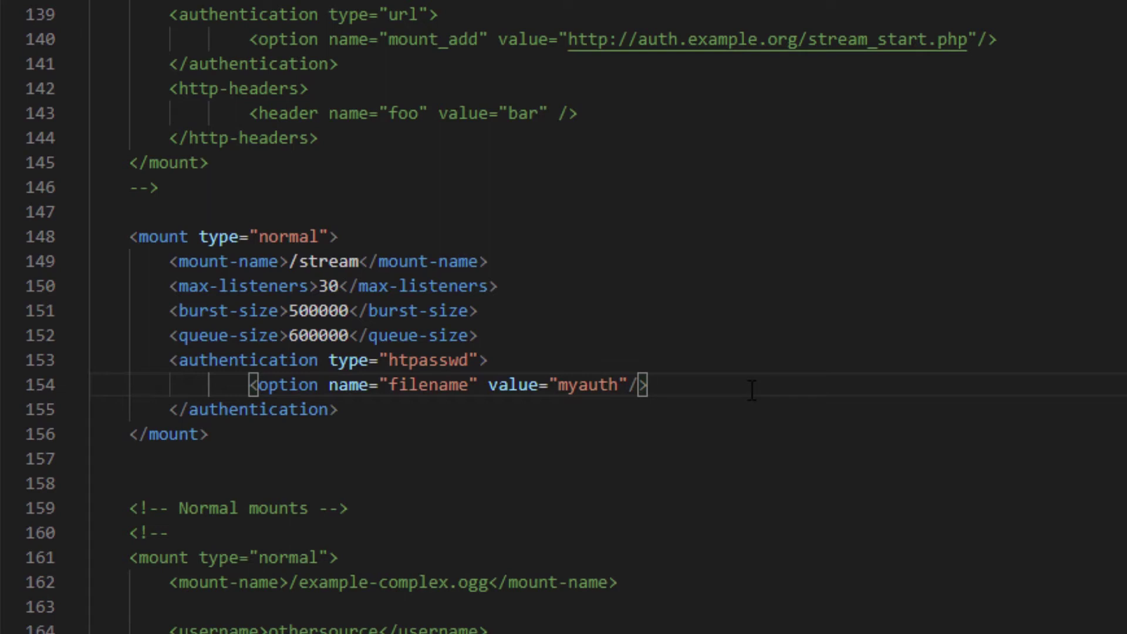
{"action": "key", "text": "Return"}
{"action": "type", "text": "<option name=\"allow_duplicate_users\" value=\"1\"/>"}
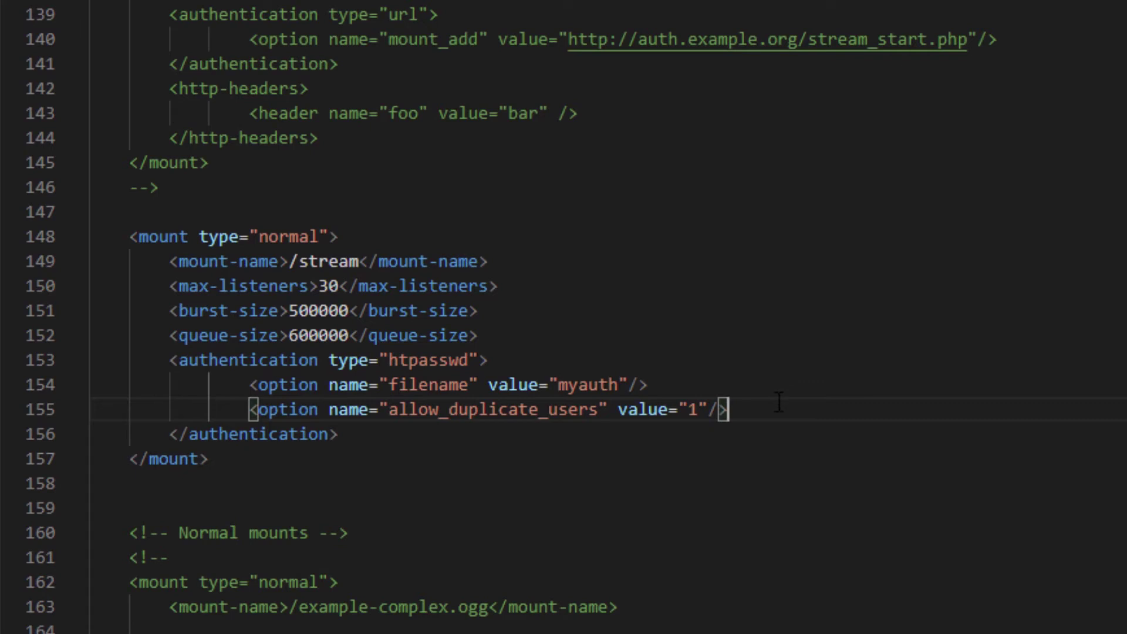
Add an http-headers block with Access-Control-Allow-Origin and X-Robots-Tag headers to the mount.
{"action": "left_click", "coordinate": [633, 434]}
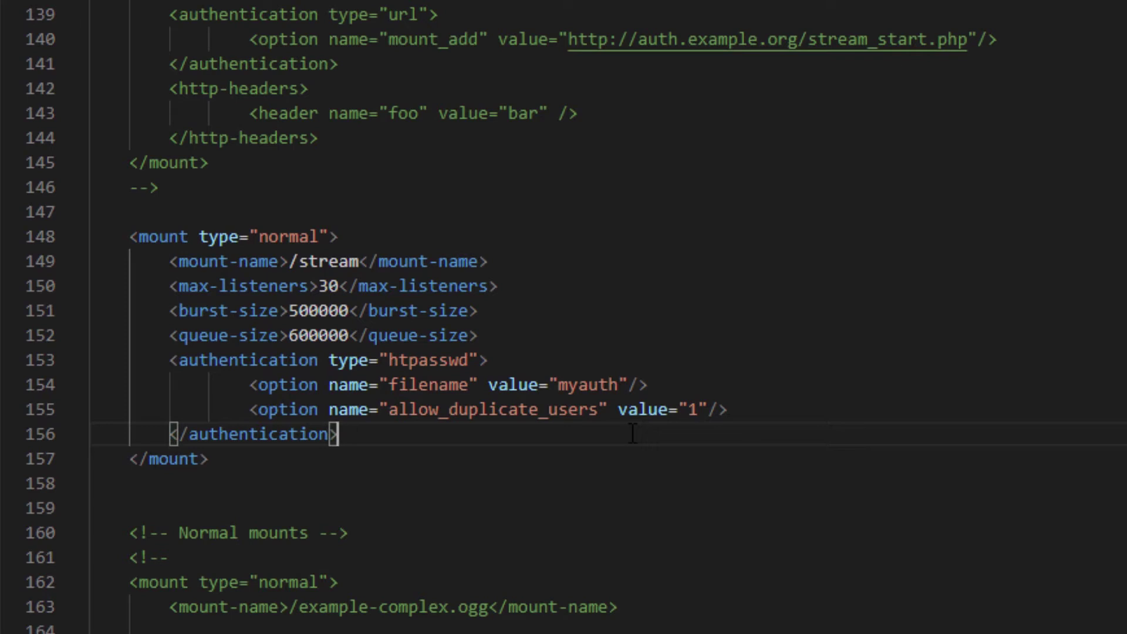
{"action": "type", "text": "<http-headers> </http-headers>"}
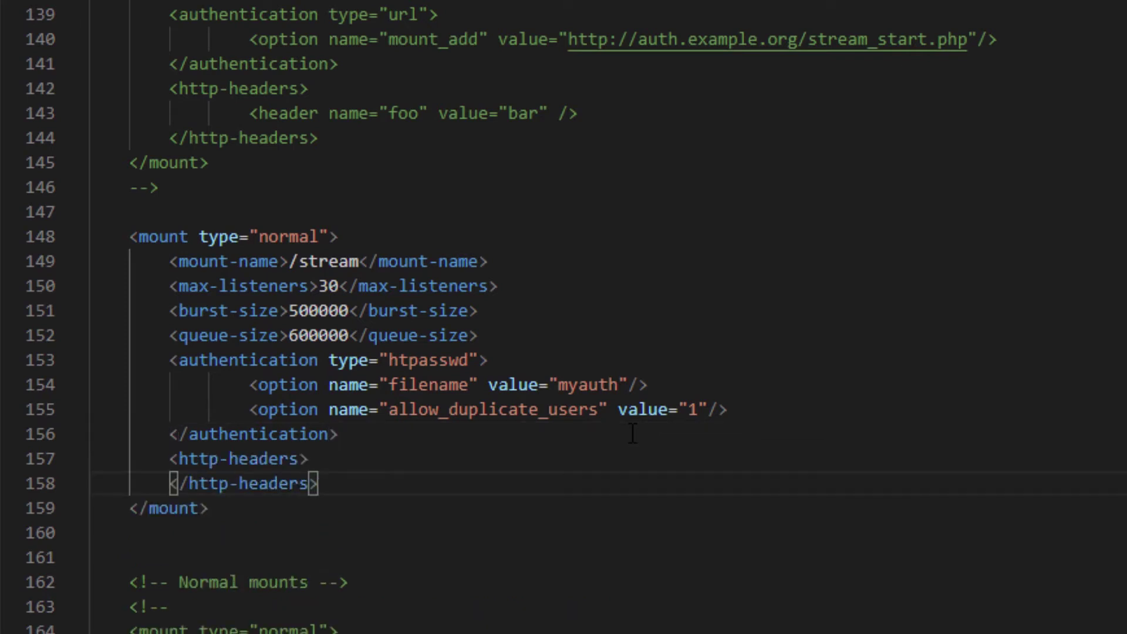
{"action": "type", "text": "<header name=\"Access-Control-Allow-Origin\" value=\"*\" /> <header name=\"X-Robots-Tag\" value=\"index, noarchive\" />"}
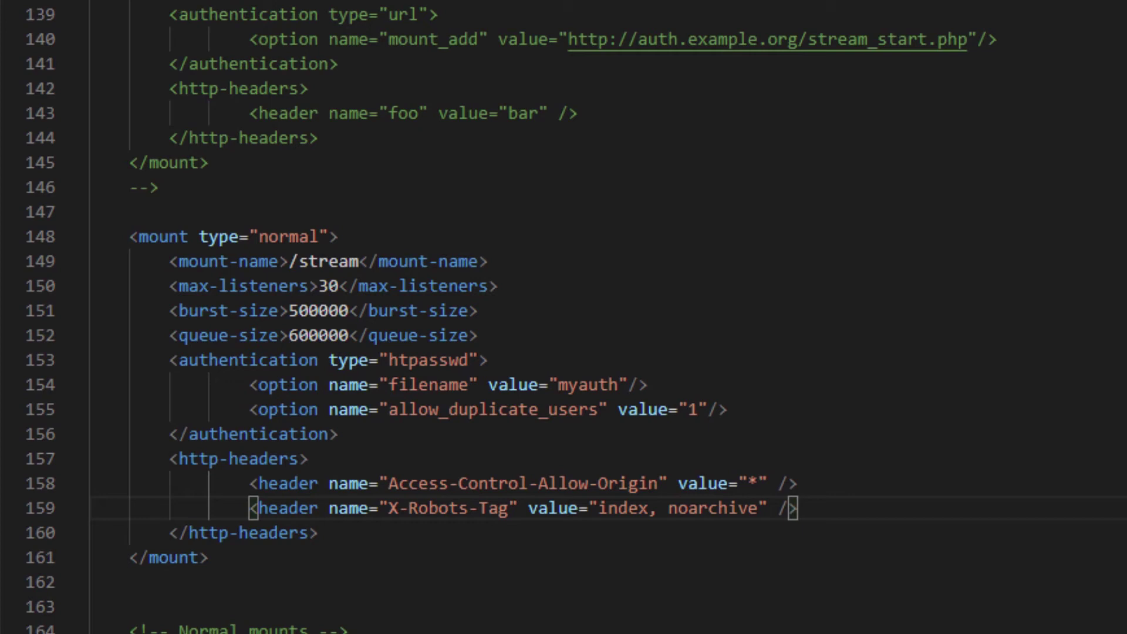
Enable Broadcast in ReaCast on REAPER's master track to stream to Icecast.
{"action": "left_click", "coordinate": [578, 114]}
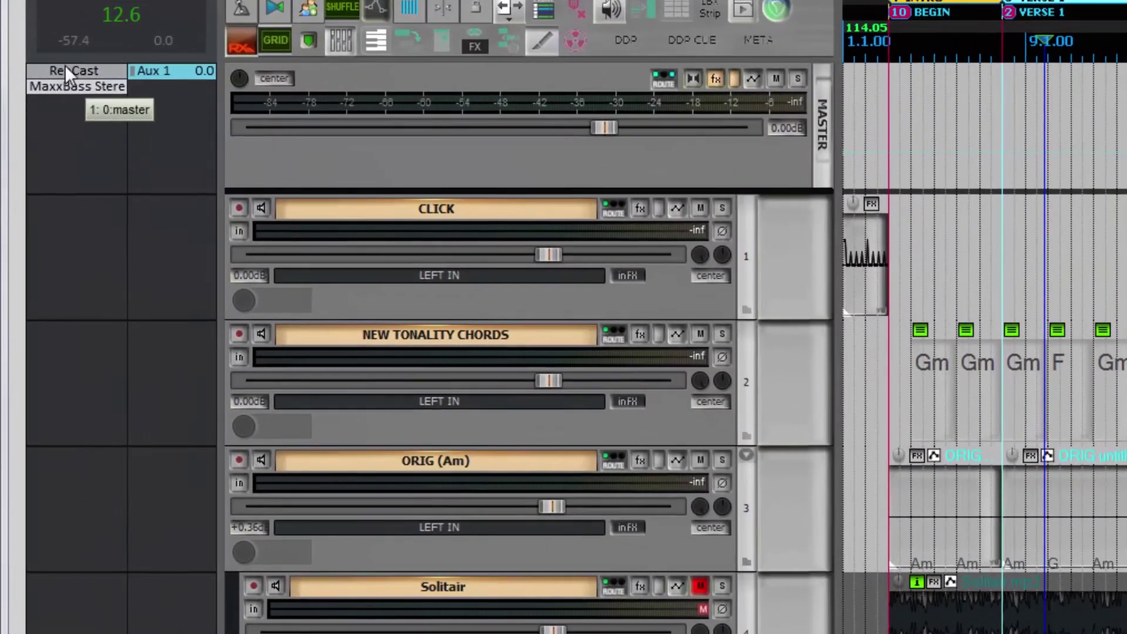
{"action": "left_click", "coordinate": [66, 69]}
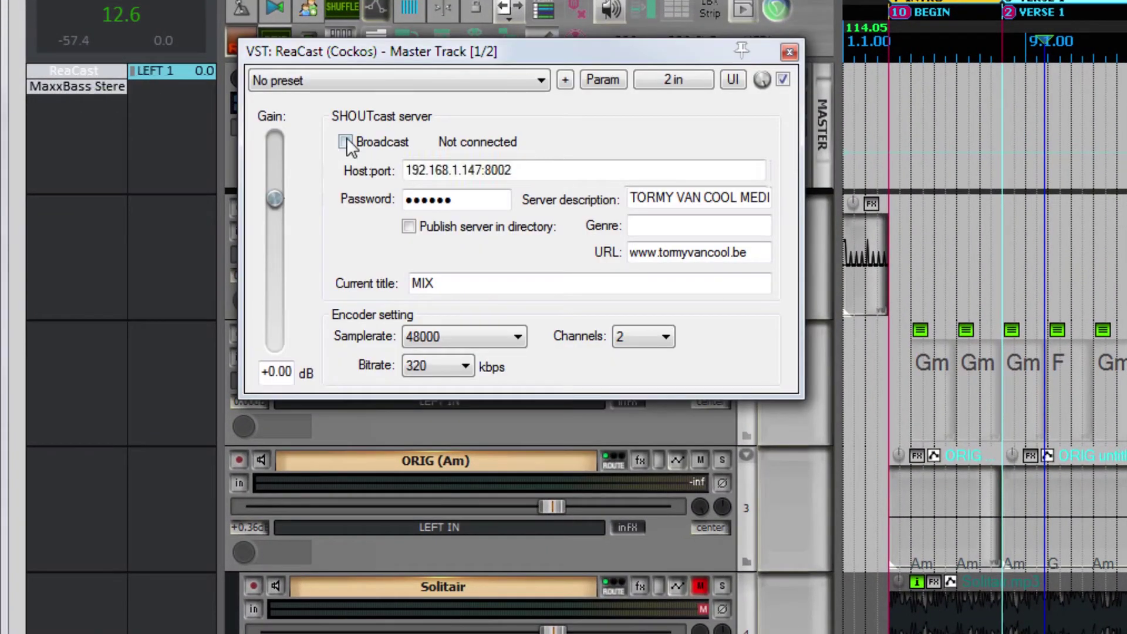
{"action": "left_click", "coordinate": [347, 144]}
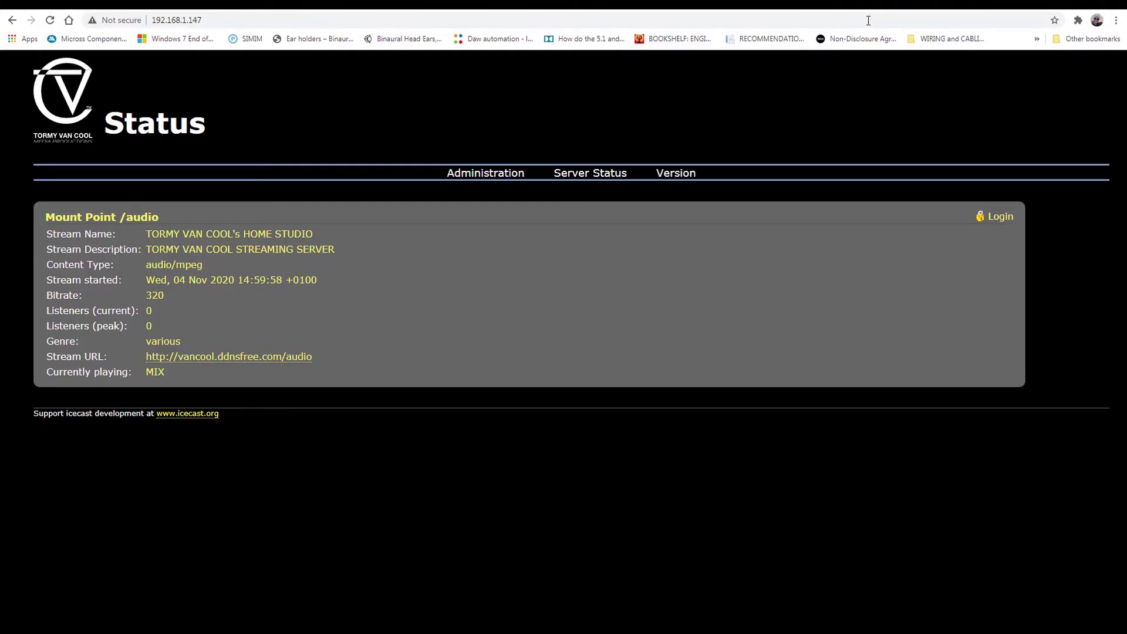
Sign in to Icecast Administration and open Manage Authentication for the /stream mount.
{"action": "left_click", "coordinate": [477, 178]}
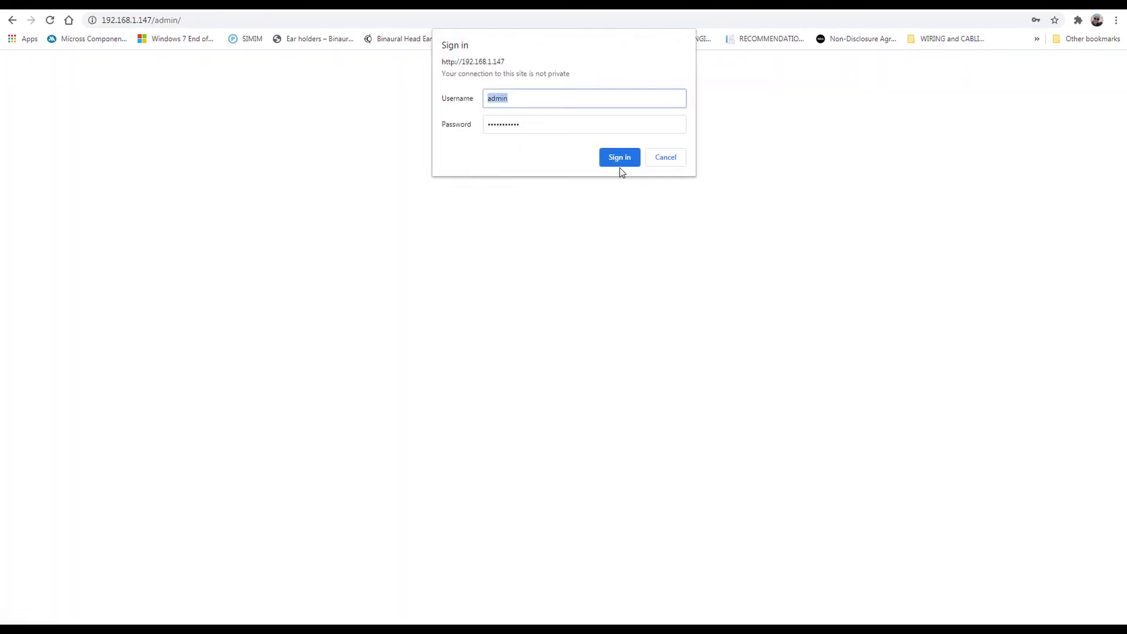
{"action": "left_click", "coordinate": [620, 157]}
{"action": "scroll", "coordinate": [564, 337], "scroll_direction": "down", "scroll_amount": 4}
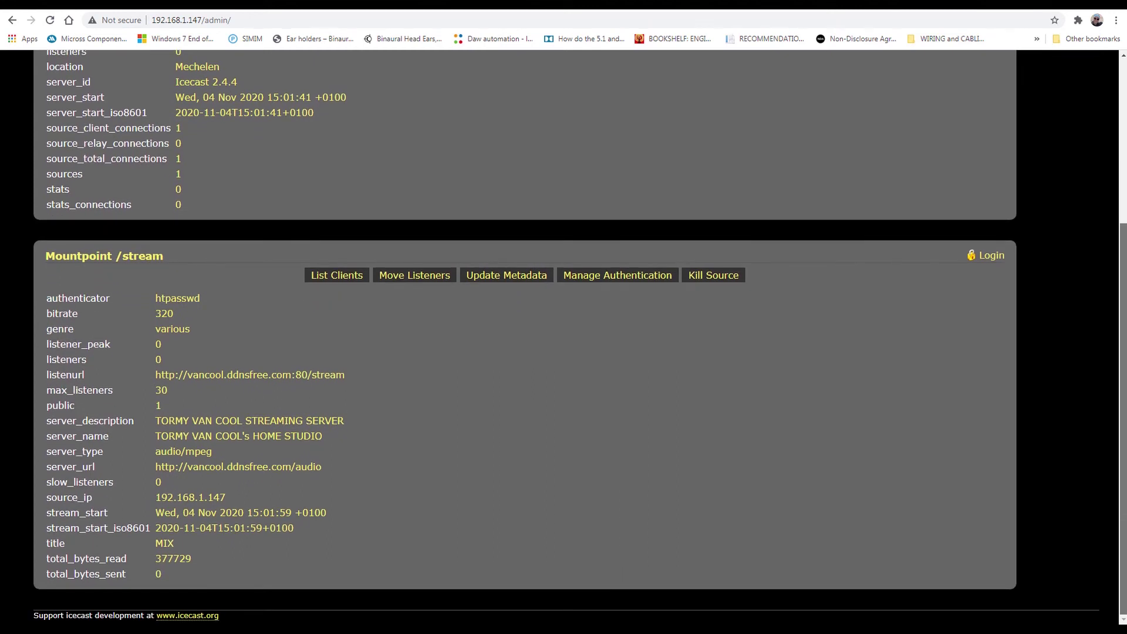
{"action": "left_click", "coordinate": [655, 280]}
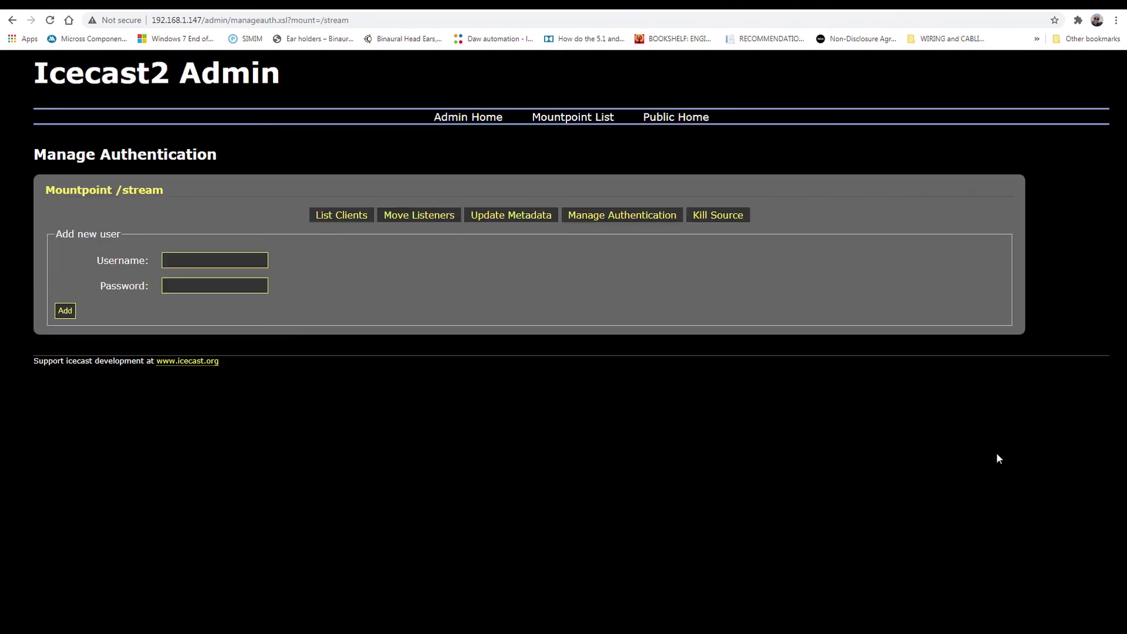
Add a new test user with a username and password to /stream's logins.
{"action": "left_click", "coordinate": [250, 262]}
{"action": "type", "text": "testuser"}
{"action": "left_click", "coordinate": [242, 287]}
{"action": "left_click", "coordinate": [67, 316]}
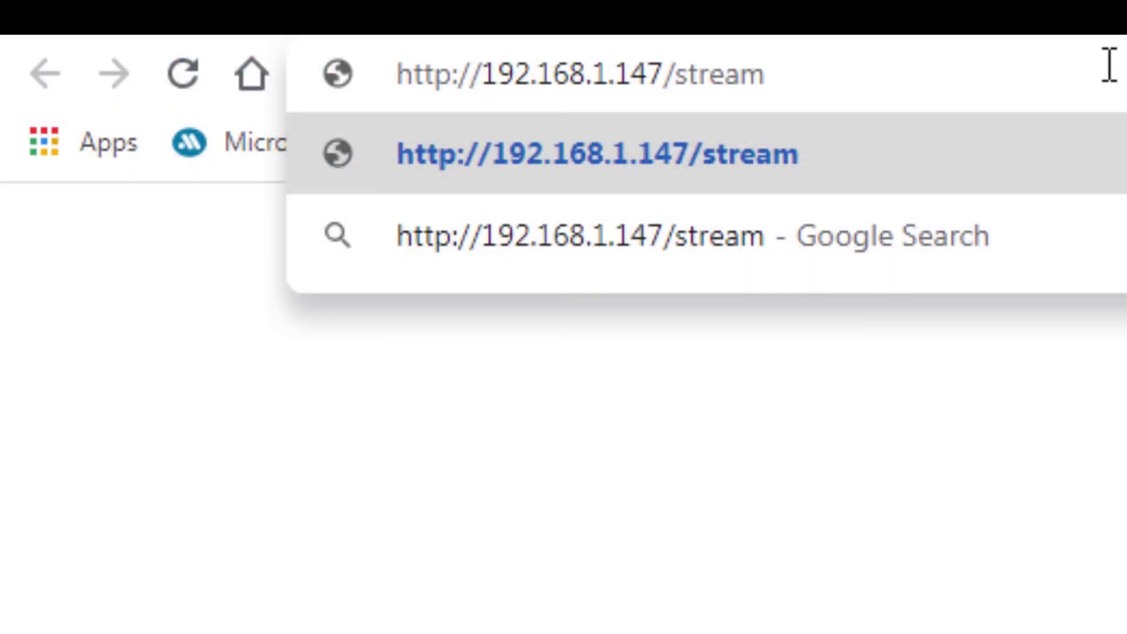
{"action": "key", "text": "Return"}
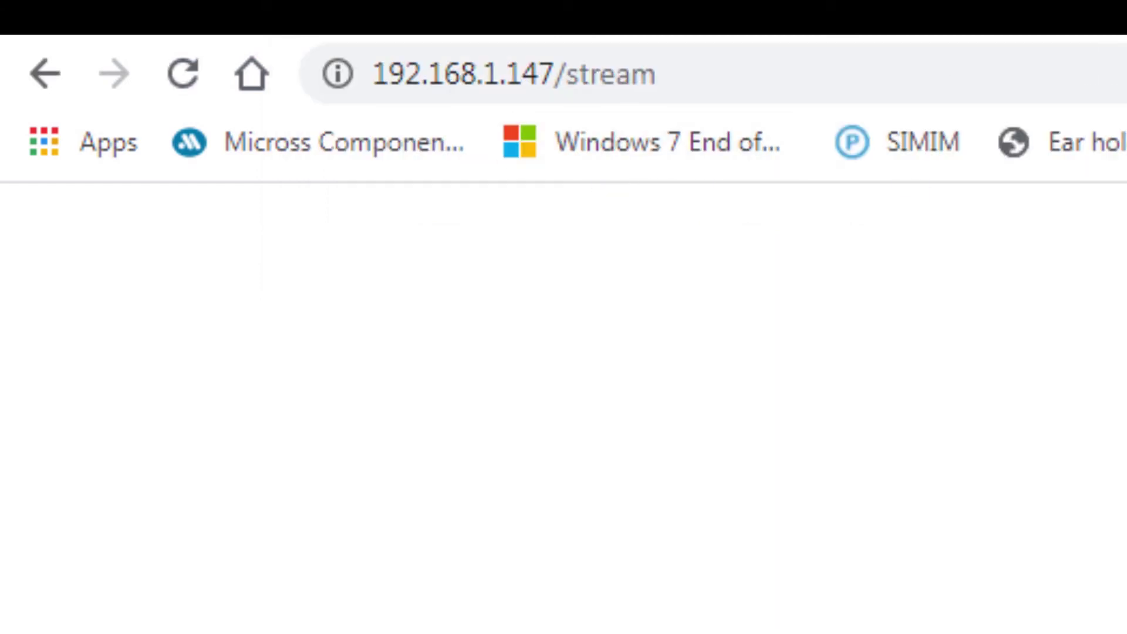
{"action": "type", "text": "testuser"}
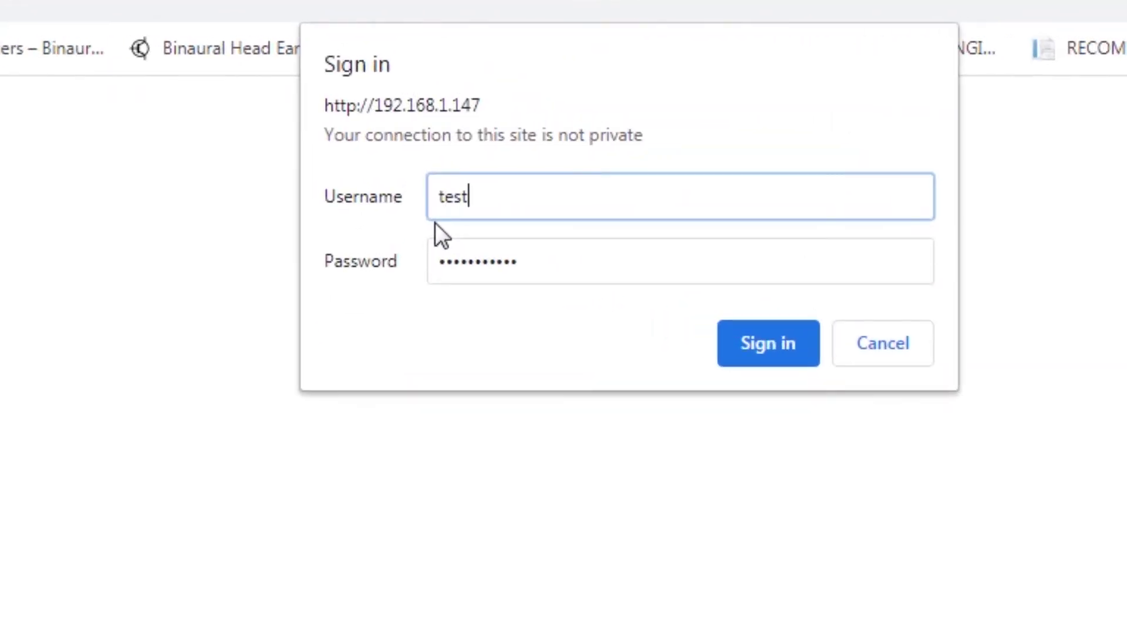
{"action": "key", "text": "Tab"}
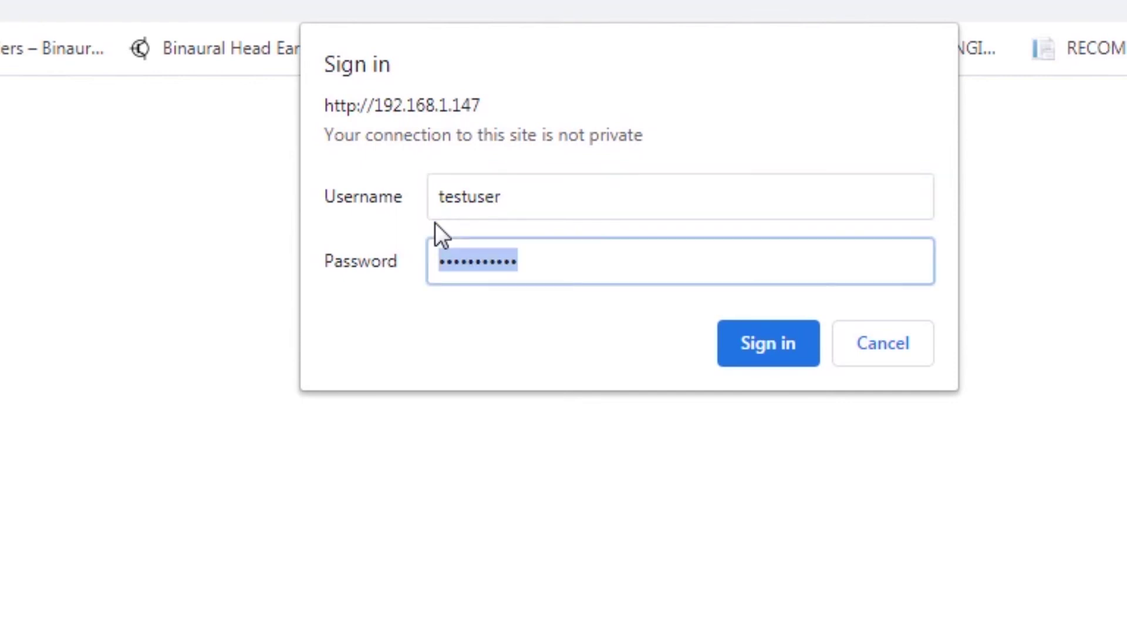